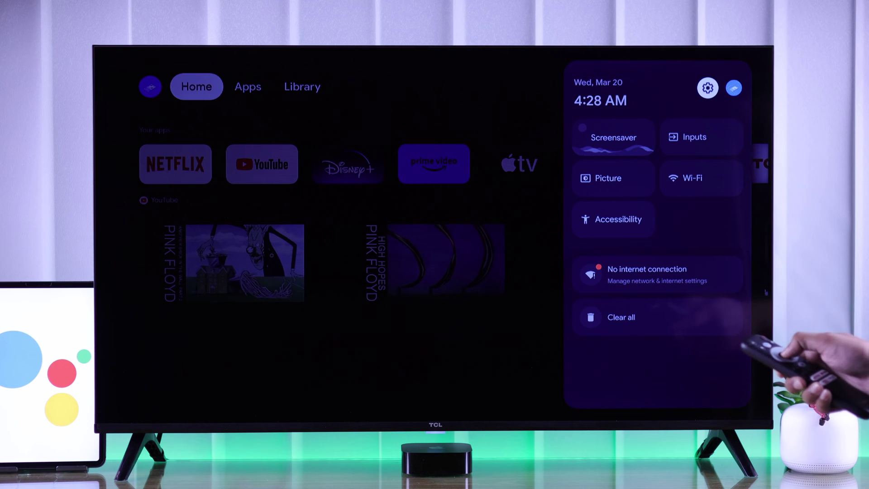
Go to Settings > Apps > See all apps and show the system apps.
{"action": "key", "text": "Down"}
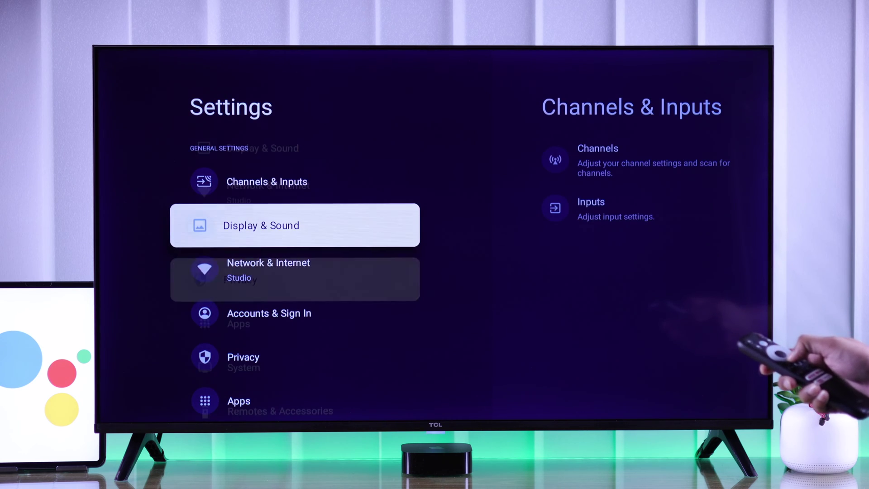
{"action": "key", "text": "Down"}
{"action": "key", "text": "Down"}
{"action": "key", "text": "Down"}
{"action": "key", "text": "Return"}
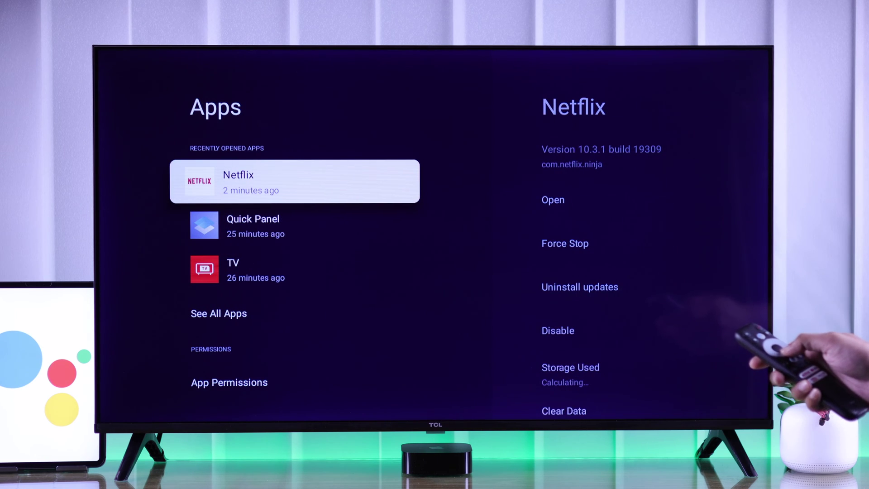
{"action": "key", "text": "Down"}
{"action": "key", "text": "Down"}
{"action": "key", "text": "Down"}
{"action": "key", "text": "Return"}
{"action": "key", "text": "Down"}
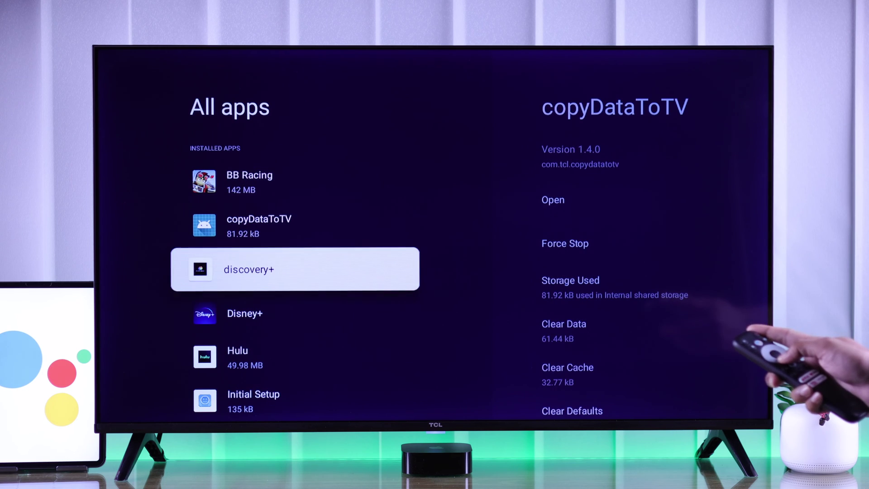
{"action": "key", "text": "Down"}
{"action": "key", "text": "Down"}
{"action": "key", "text": "Down"}
{"action": "key", "text": "Down"}
{"action": "key", "text": "Down"}
{"action": "key", "text": "Down"}
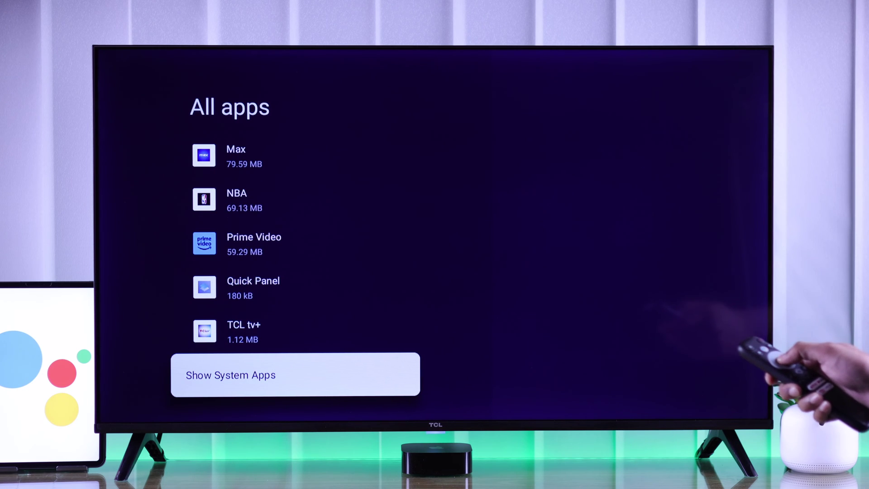
{"action": "key", "text": "Return"}
Open the Google system app and clear its data, confirming with OK.
{"action": "key", "text": "Down"}
{"action": "key", "text": "Down"}
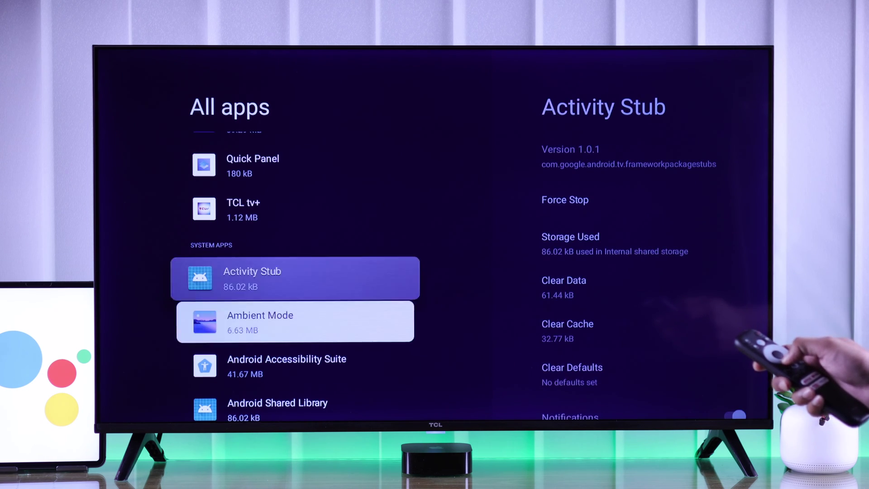
{"action": "key", "text": "Down"}
{"action": "key", "text": "Down"}
{"action": "key", "text": "Down"}
{"action": "key", "text": "Up"}
{"action": "key", "text": "Up"}
{"action": "key", "text": "Up"}
{"action": "key", "text": "Up"}
{"action": "key", "text": "Up"}
{"action": "key", "text": "Return"}
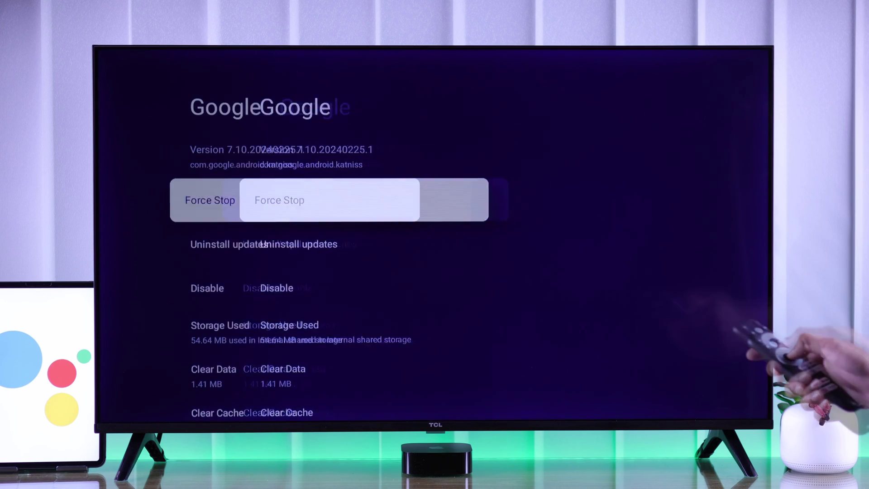
{"action": "key", "text": "Down"}
{"action": "key", "text": "Down"}
{"action": "key", "text": "Down"}
{"action": "key", "text": "Down"}
{"action": "key", "text": "Return"}
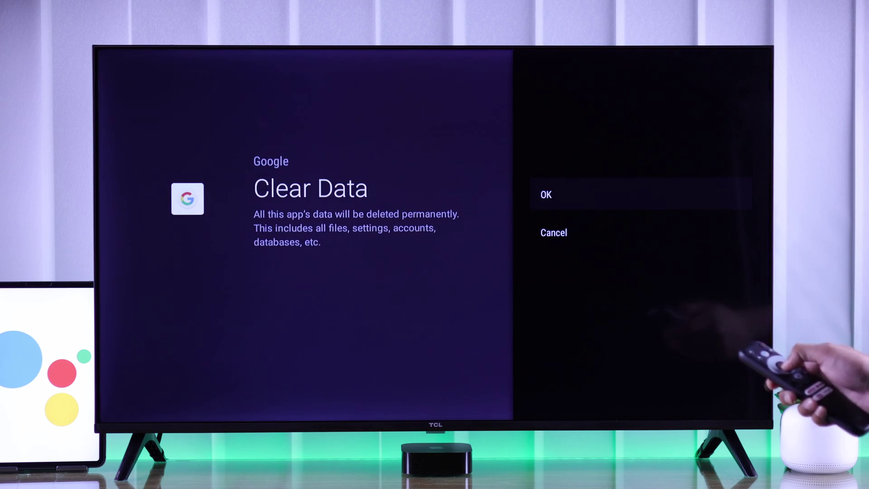
{"action": "key", "text": "Return"}
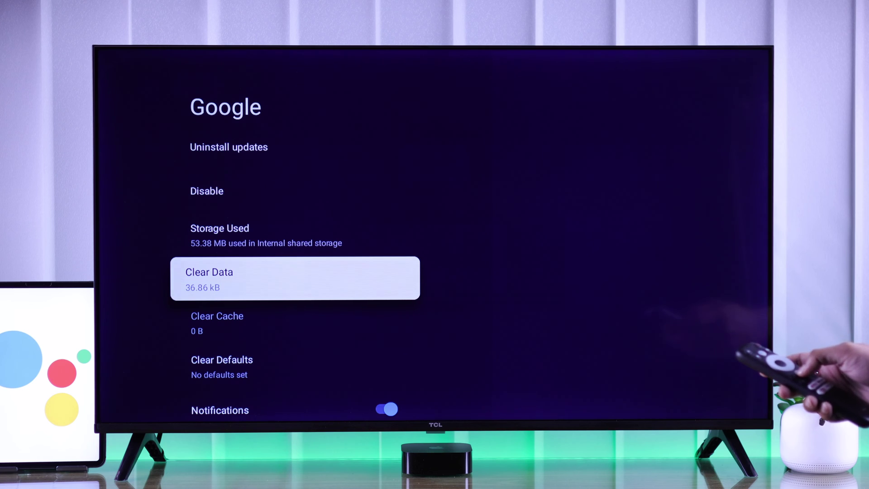
Launch Google Assistant, allow it to search across TV apps, and agree to Voice Match.
{"action": "key", "text": "super"}
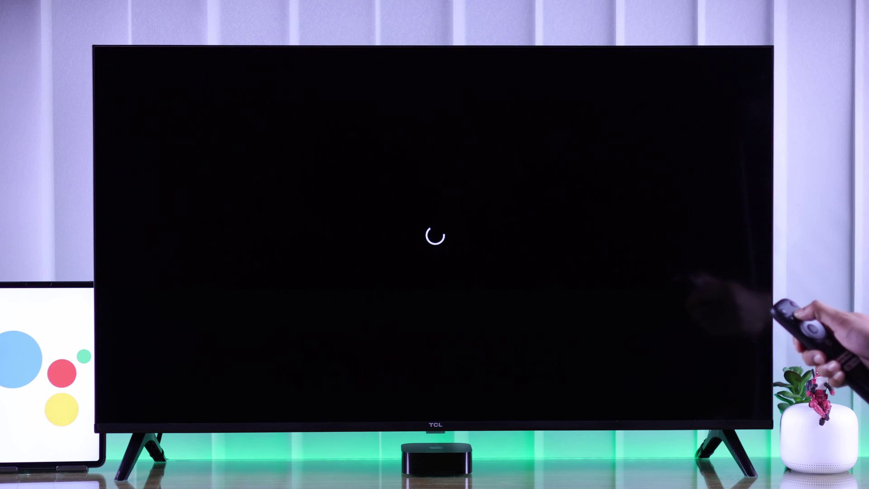
{"action": "key", "text": "Return"}
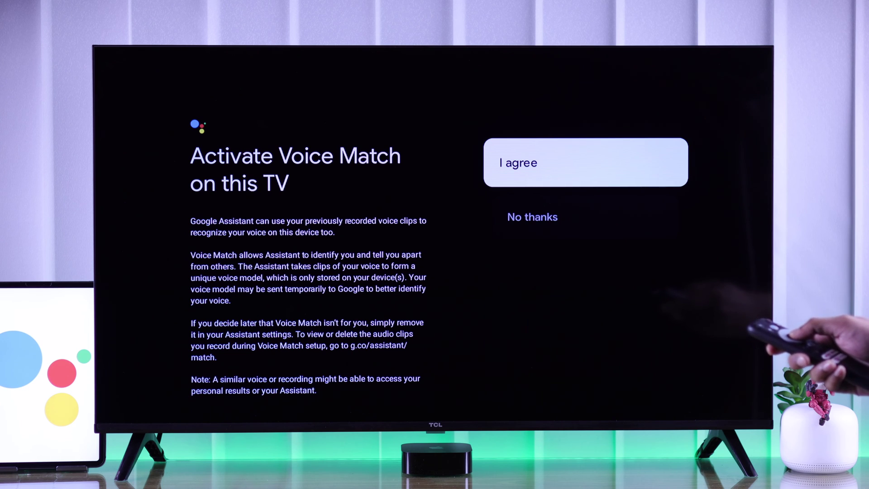
{"action": "key", "text": "Return"}
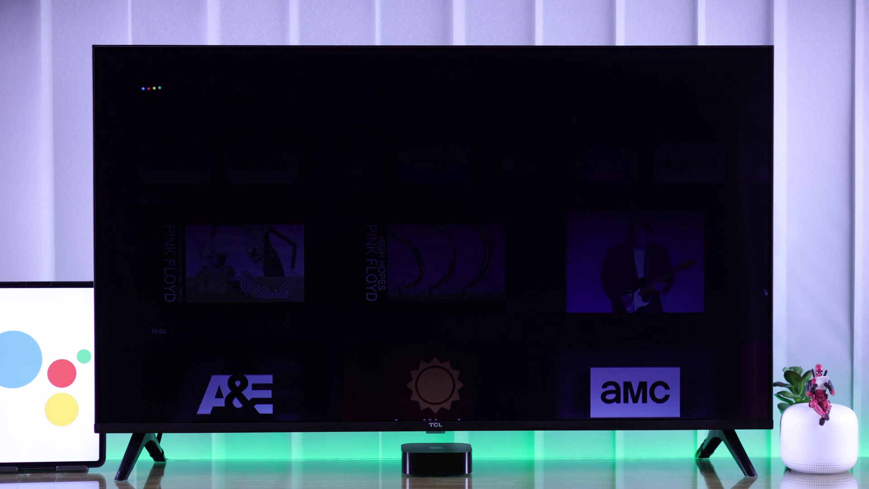